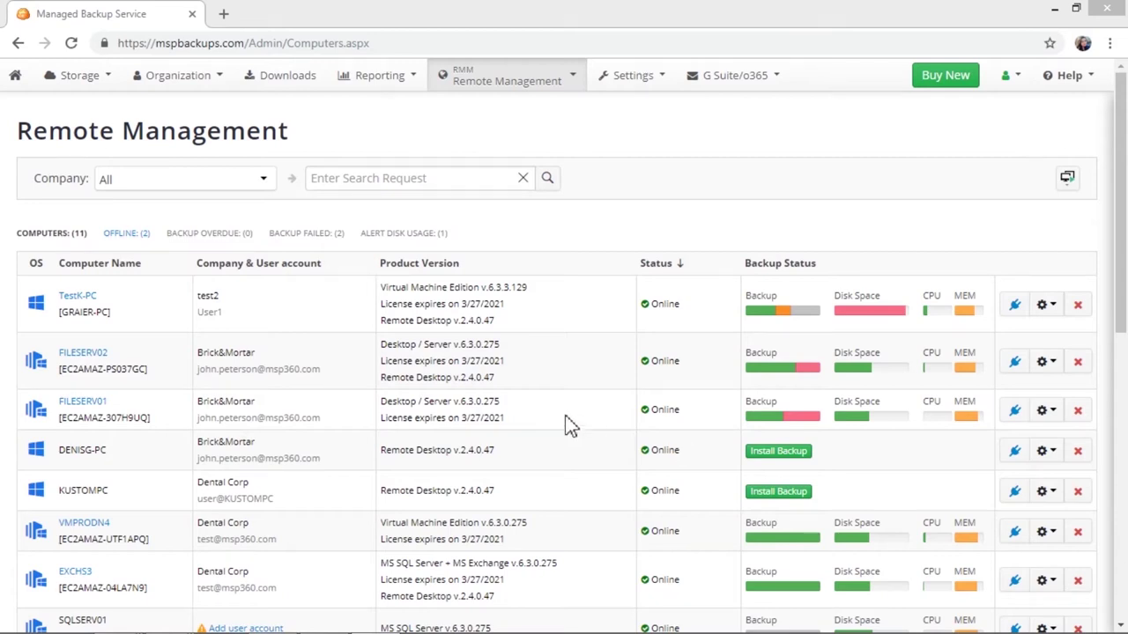
Step: Start creating an image-based backup plan for the FILESERV02 computer
left_click_drag(77, 353, 164, 360)
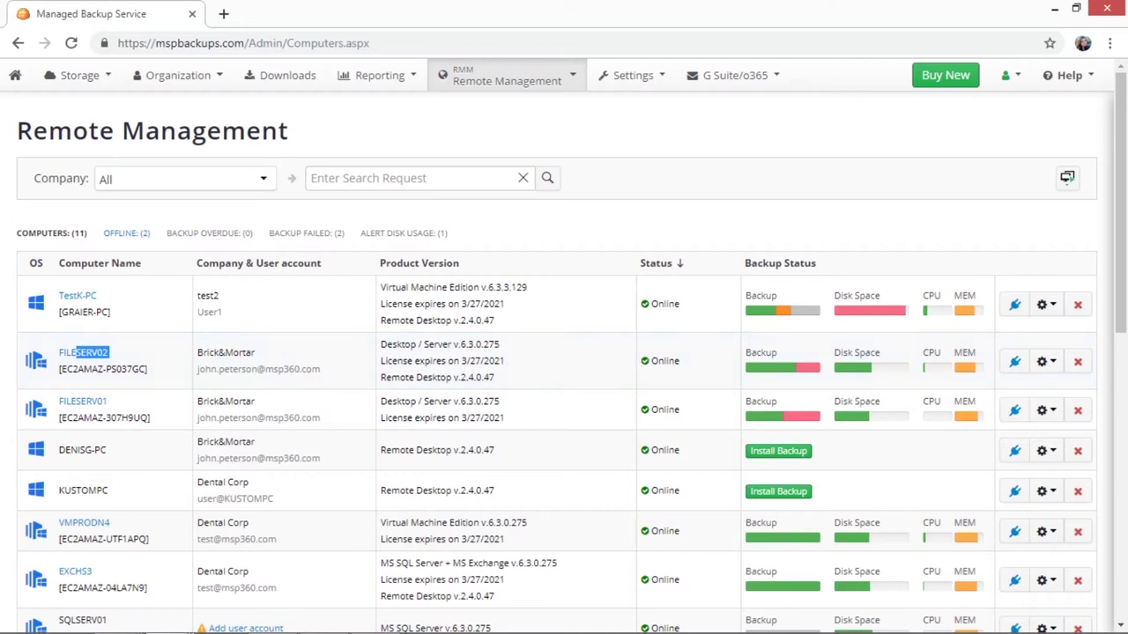
left_click(1044, 363)
left_click(1033, 392)
left_click(1017, 214)
left_click(990, 291)
Step: Name the plan Image-Based Backup 1, keep saving its configuration to the backup storage, and proceed to the storage selection
left_click(409, 340)
type("Image-Based Backup 1")
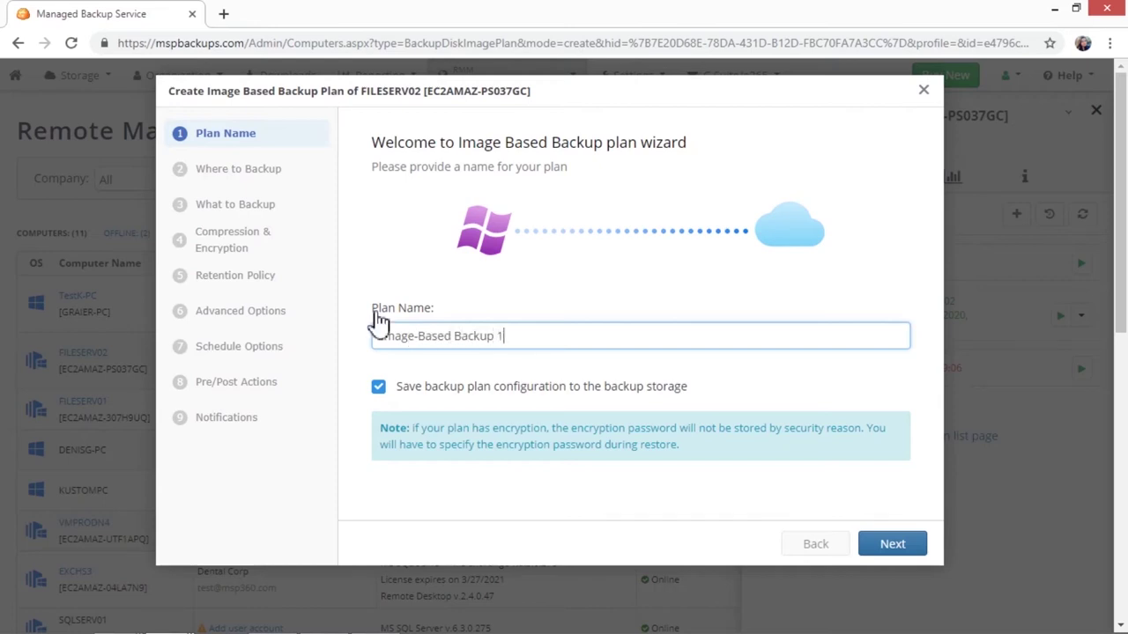
left_click(378, 388)
left_click(379, 389)
left_click(882, 548)
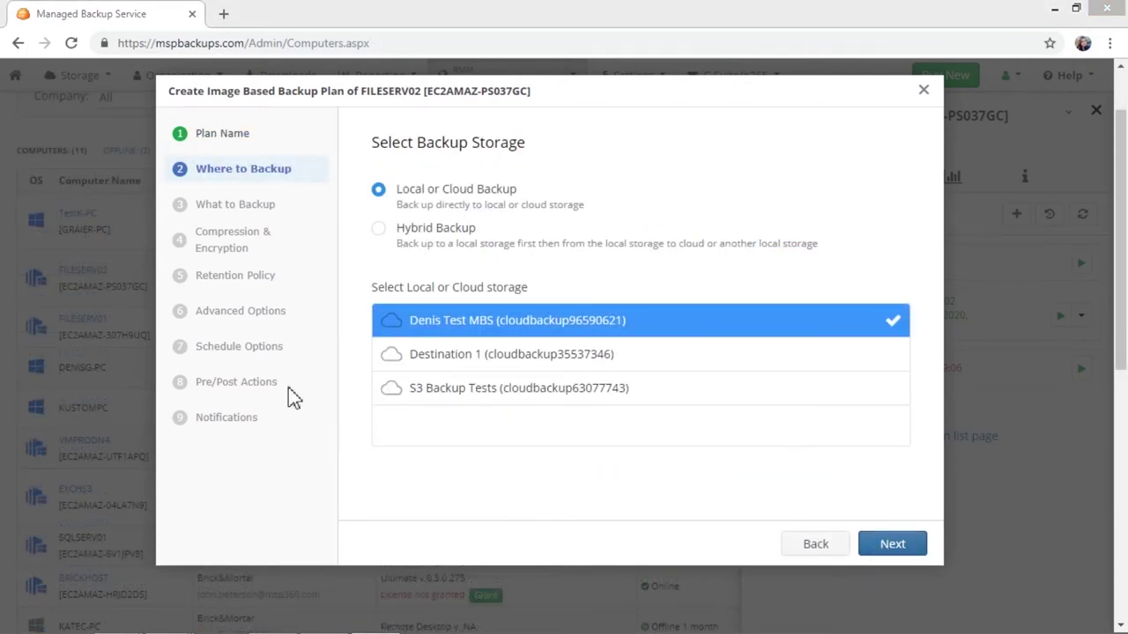
Step: Choose Local or Cloud Backup with Destination 1 as the storage and proceed to the partition selection
left_click(378, 229)
left_click(381, 191)
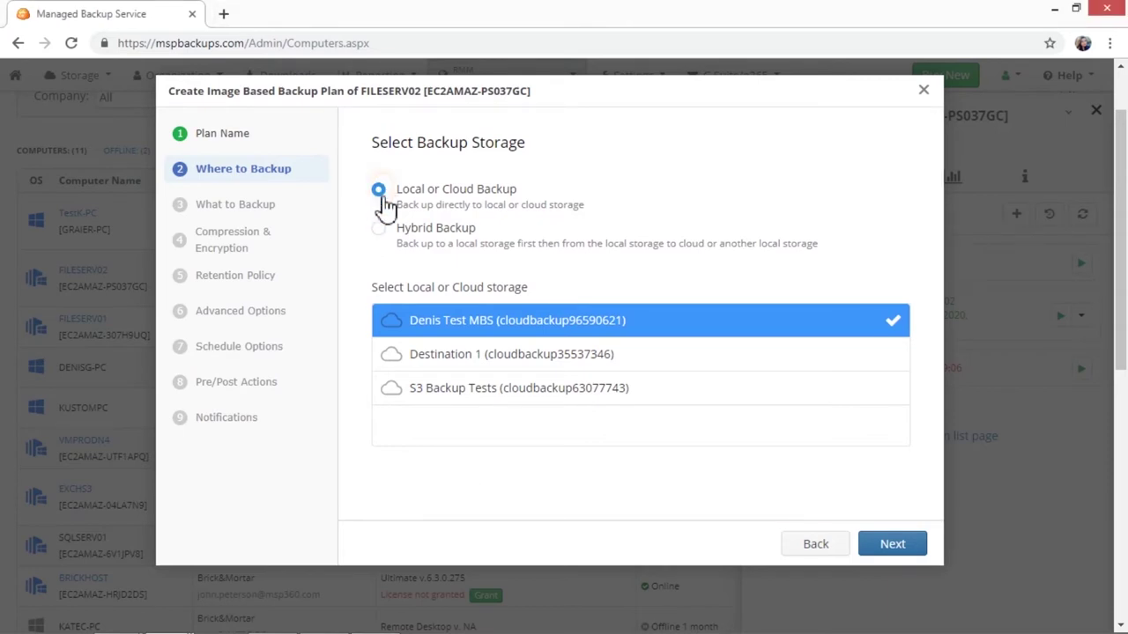
left_click(414, 363)
left_click(898, 547)
Step: Set the plan to back up manually selected partitions with volume C:\ included, and proceed to the compression and encryption options
left_click(414, 218)
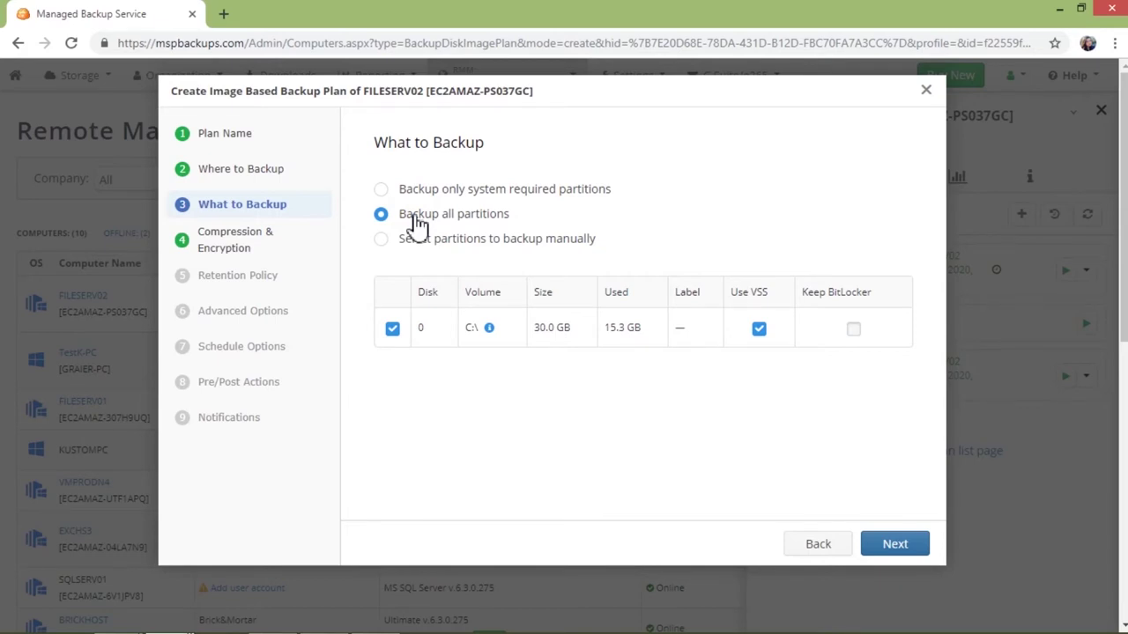
left_click(410, 251)
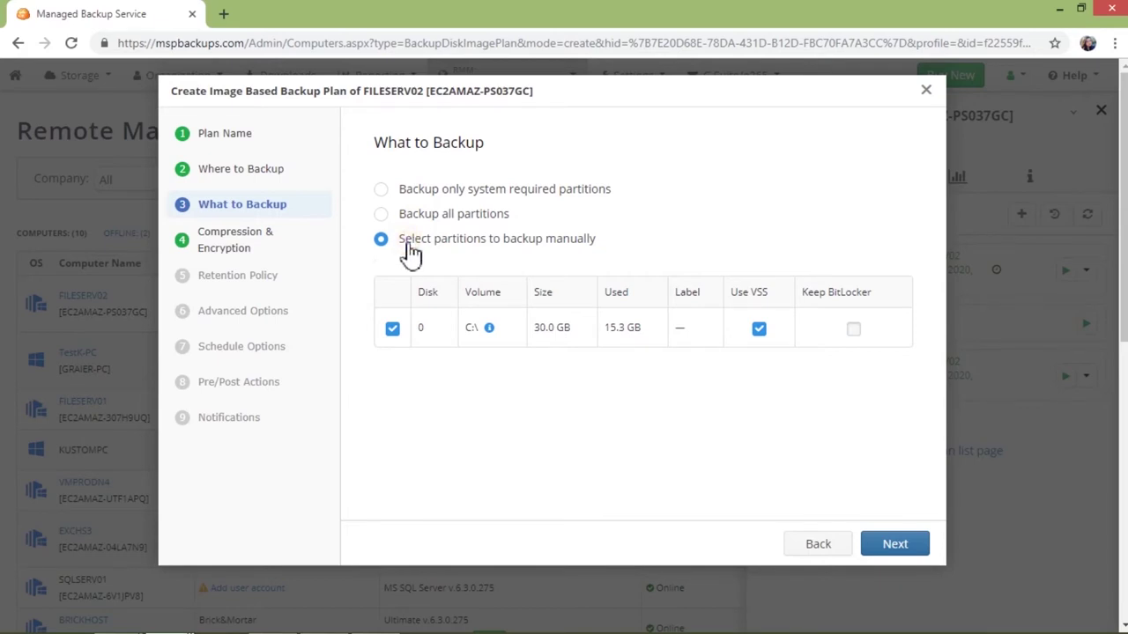
left_click(393, 330)
left_click(391, 375)
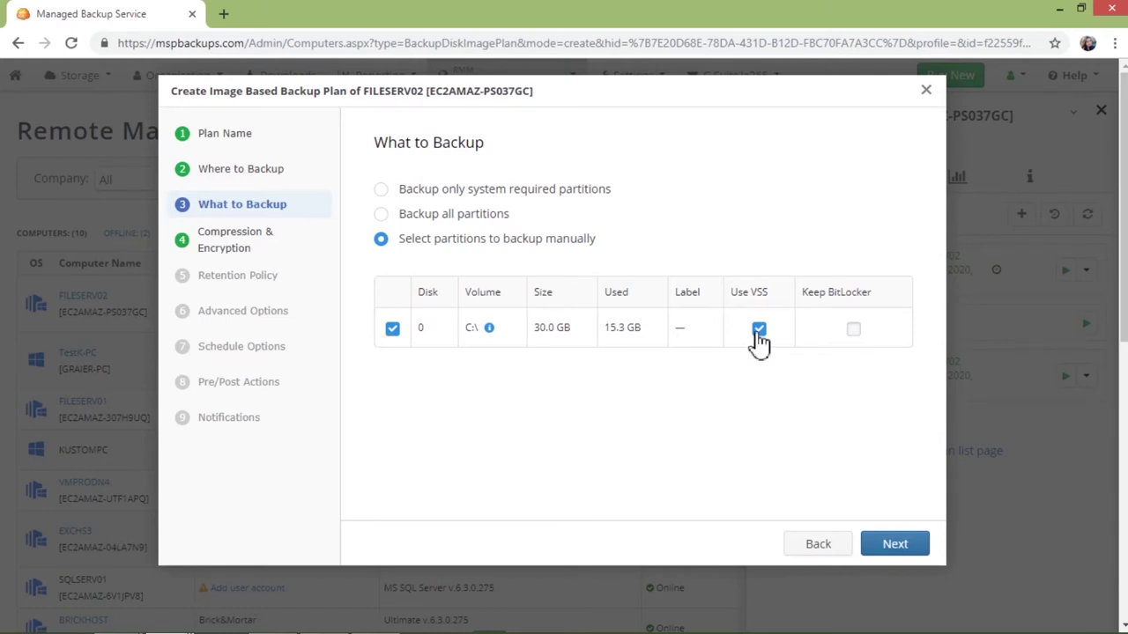
triple_click(828, 292)
left_click(827, 293)
left_click(899, 557)
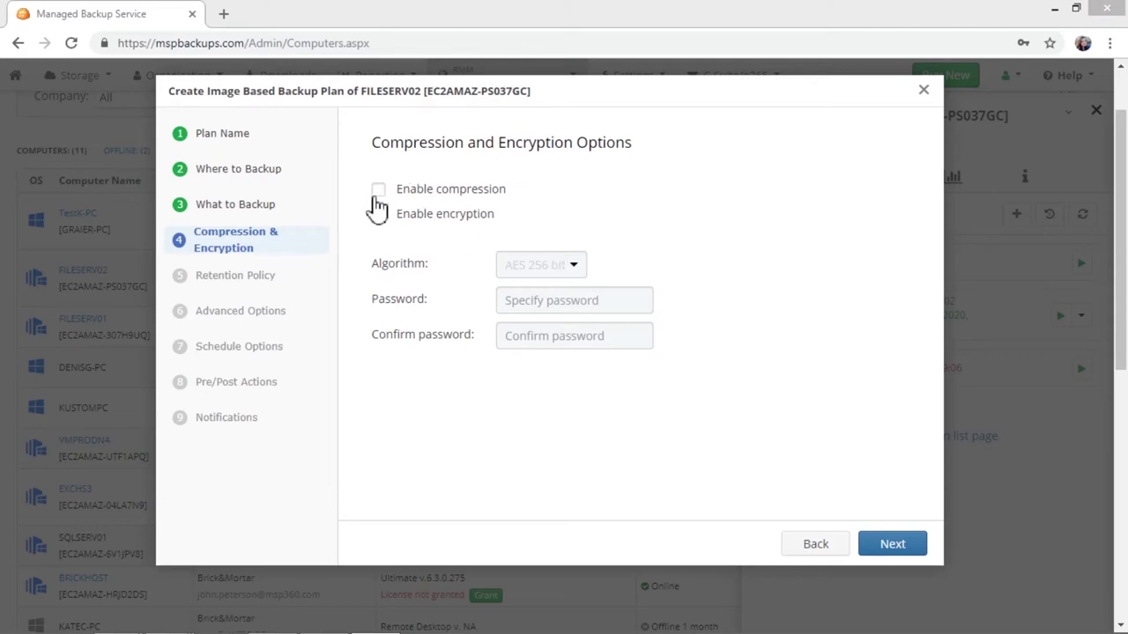
Step: Enable compression, try encryption with the AES 256 bit algorithm, and leave encryption turned off
left_click(378, 193)
left_click(379, 219)
left_click(530, 269)
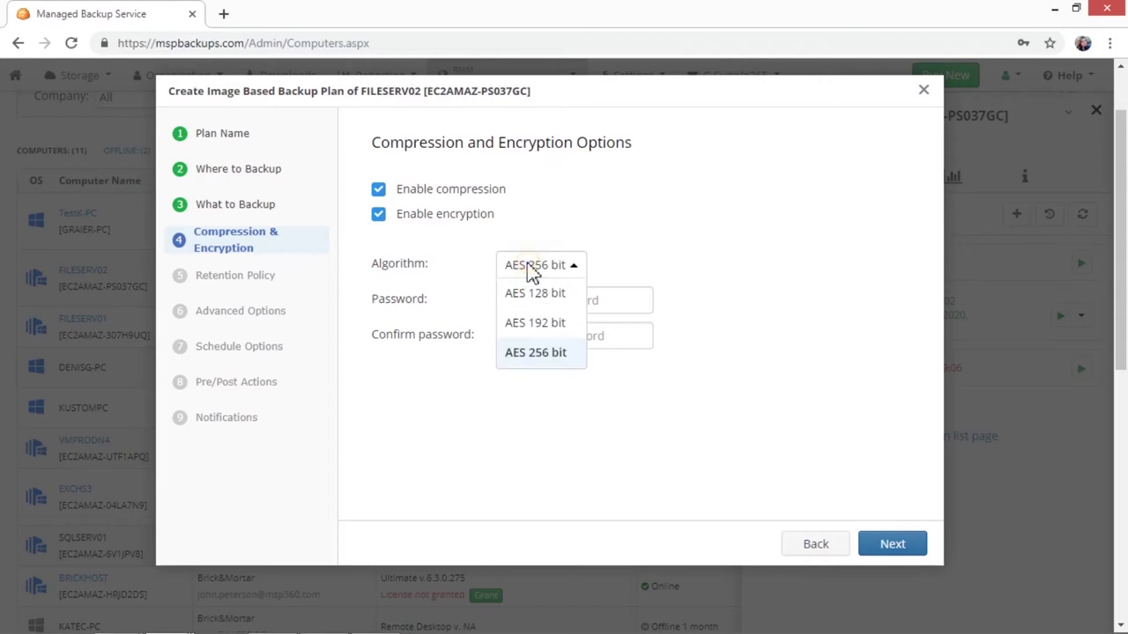
left_click(529, 354)
left_click(377, 216)
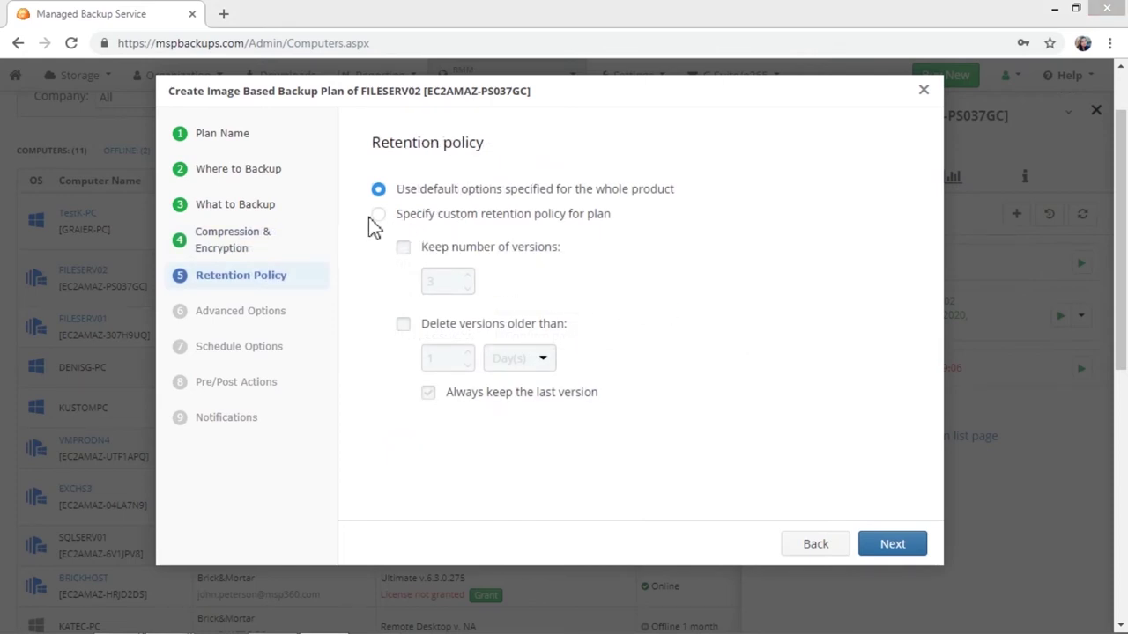
Step: Specify a custom retention policy that deletes versions older than 8 days without limiting the number of versions, and proceed to the advanced options
left_click(377, 216)
left_click(405, 250)
left_click(467, 276)
left_click(404, 251)
left_click(405, 326)
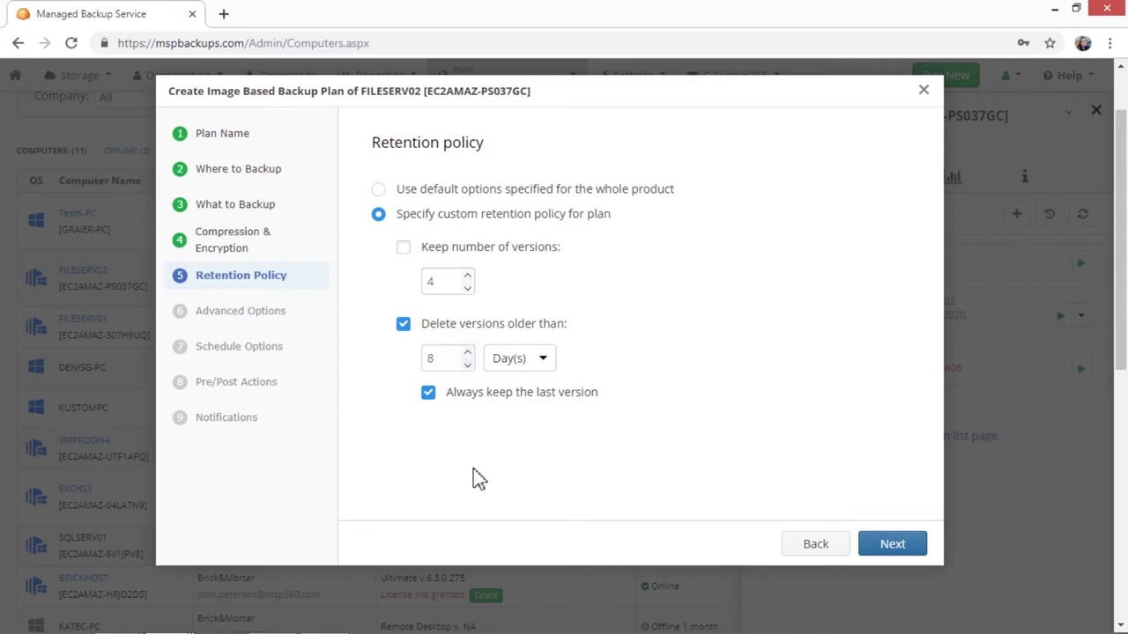
left_click(401, 326)
left_click(404, 325)
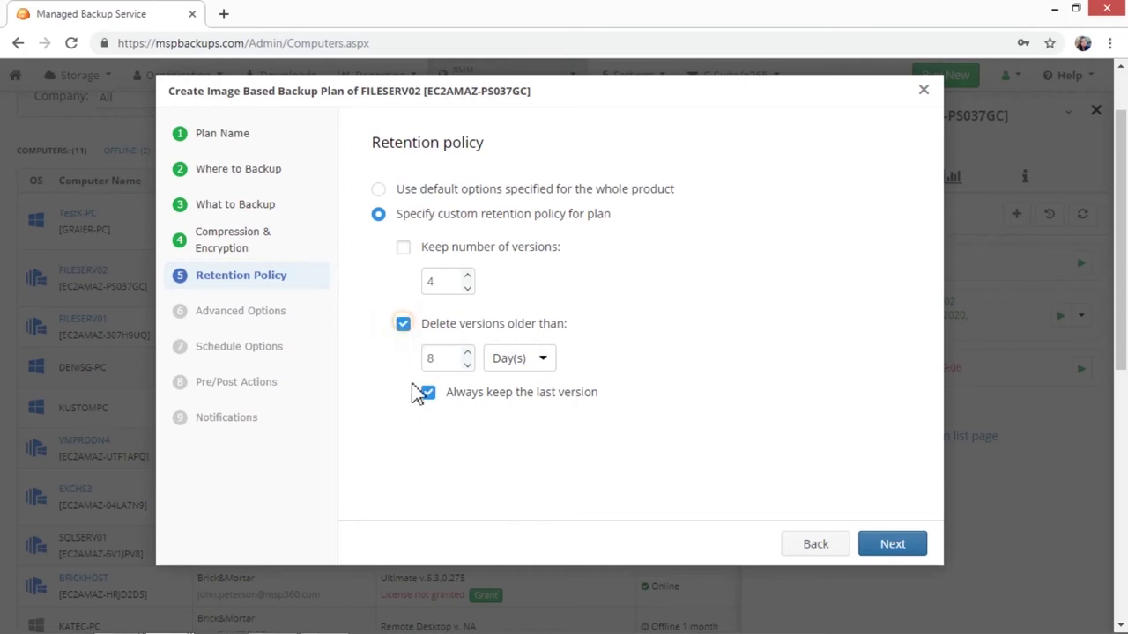
left_click(901, 549)
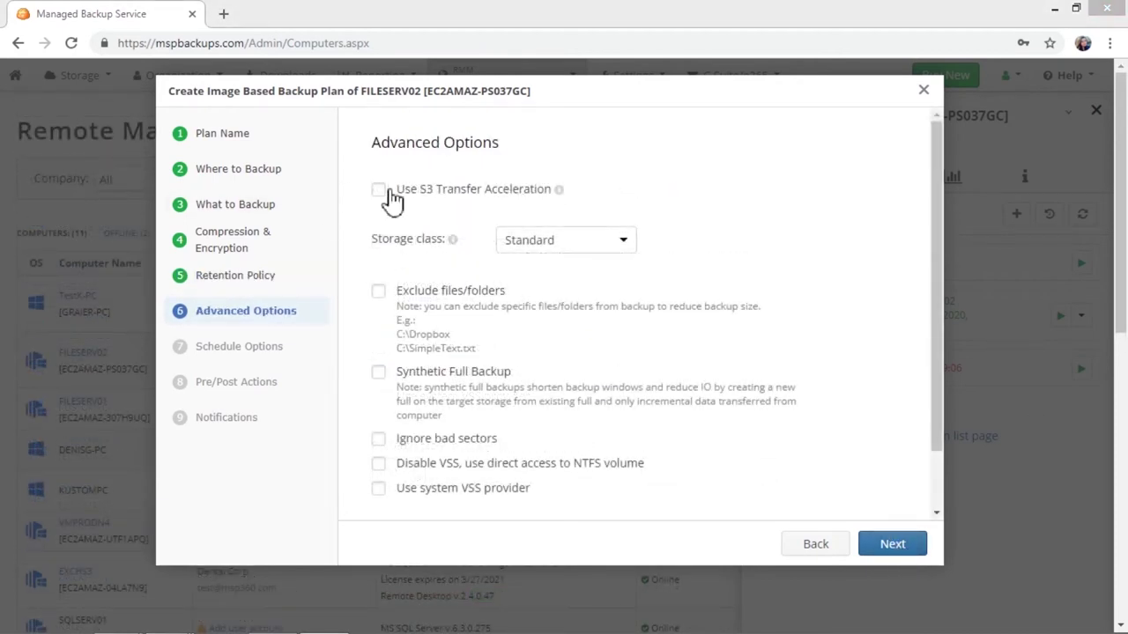
Step: Try the S3 Transfer Acceleration option and review the available storage classes, keeping Standard
left_click(377, 191)
left_click(378, 194)
left_click(526, 250)
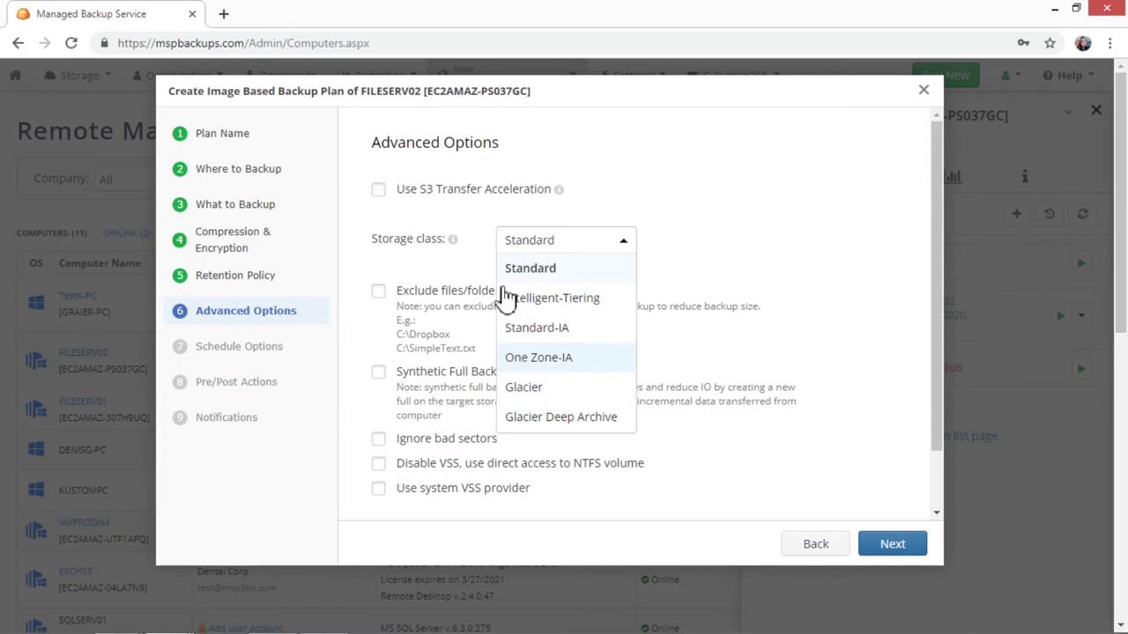
left_click(731, 150)
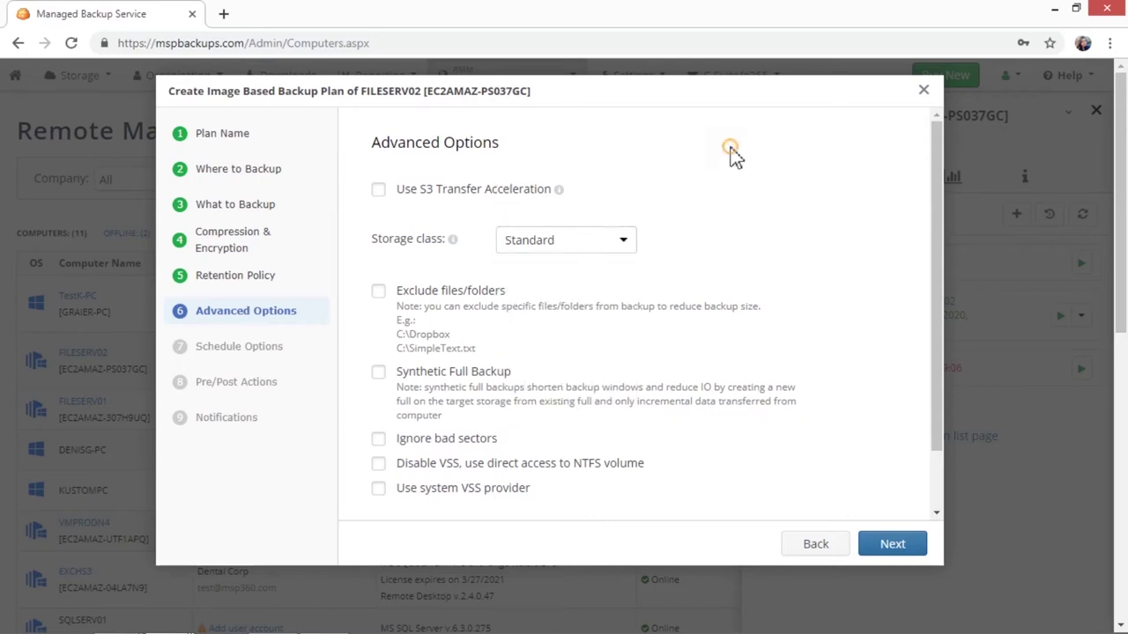
Step: Try file exclusion, synthetic full backup, bad-sector and VSS options, leave them all disabled, and proceed to the schedule options
left_click(378, 292)
left_click(377, 291)
left_click(379, 375)
left_click(379, 378)
left_click(381, 445)
left_click(379, 467)
left_click(375, 492)
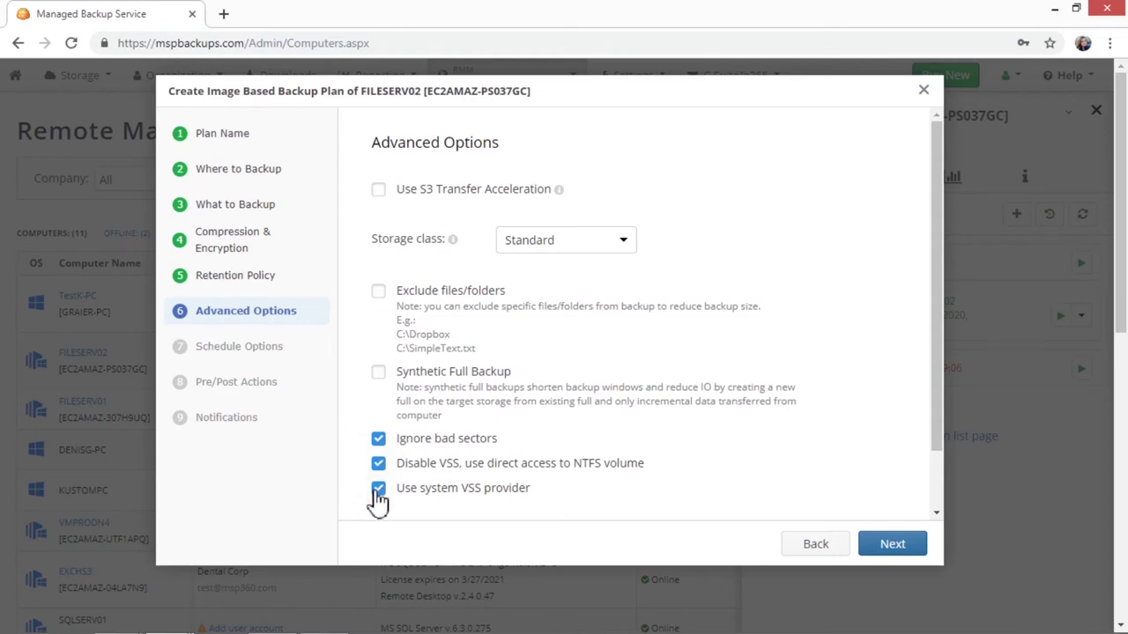
left_click(377, 495)
left_click(380, 461)
left_click(379, 441)
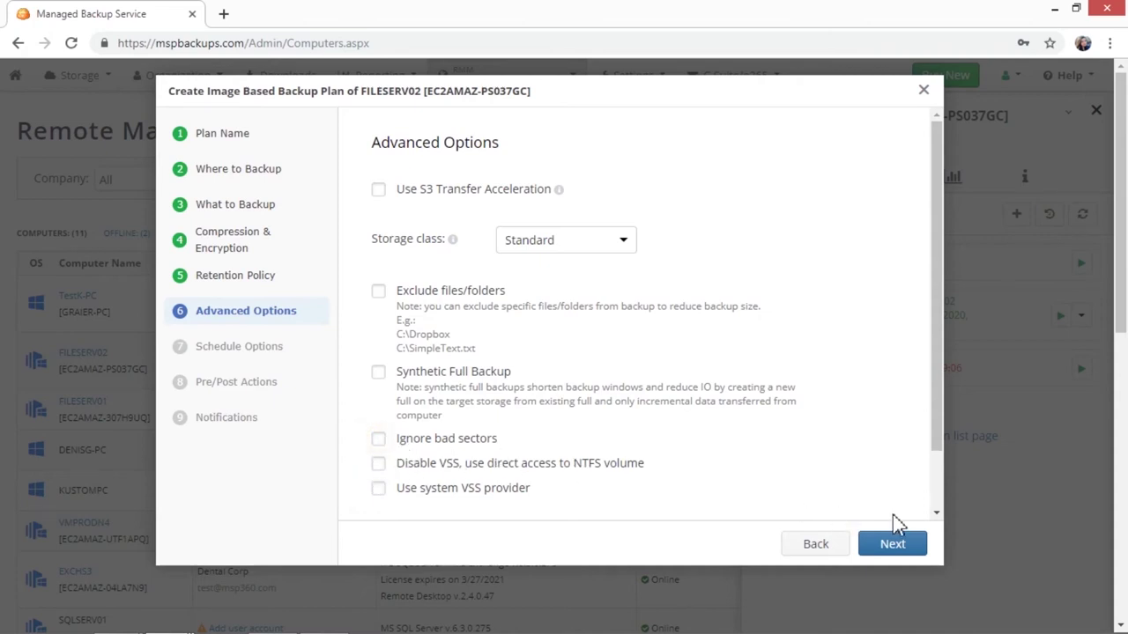
left_click(894, 545)
Step: Try scheduling the plan for the specific date 11/10/2020 at 17:00
left_click(380, 247)
left_click(448, 273)
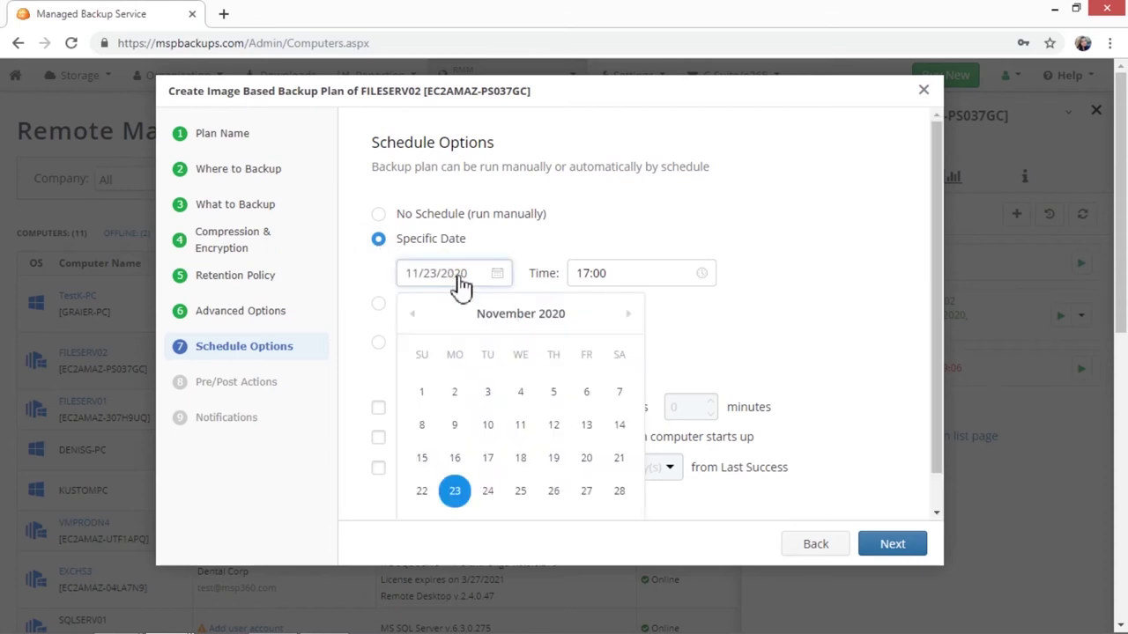
left_click(496, 433)
left_click(652, 266)
left_click(625, 527)
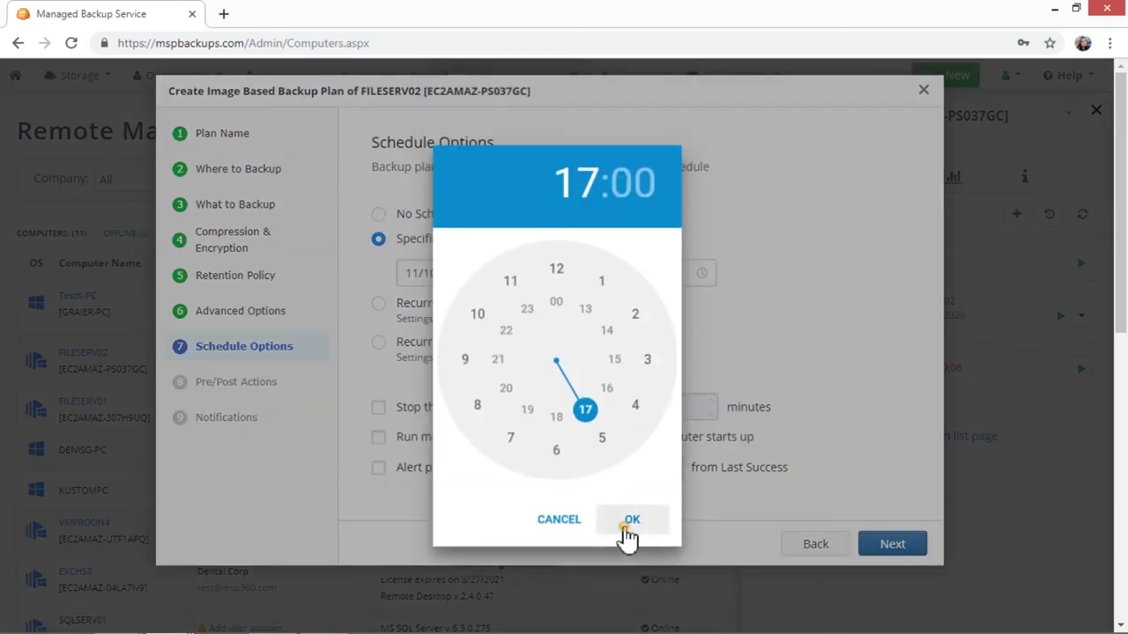
Step: Switch the plan to a recurring schedule, trying the predefined templates and the advanced type
left_click(377, 304)
left_click(379, 306)
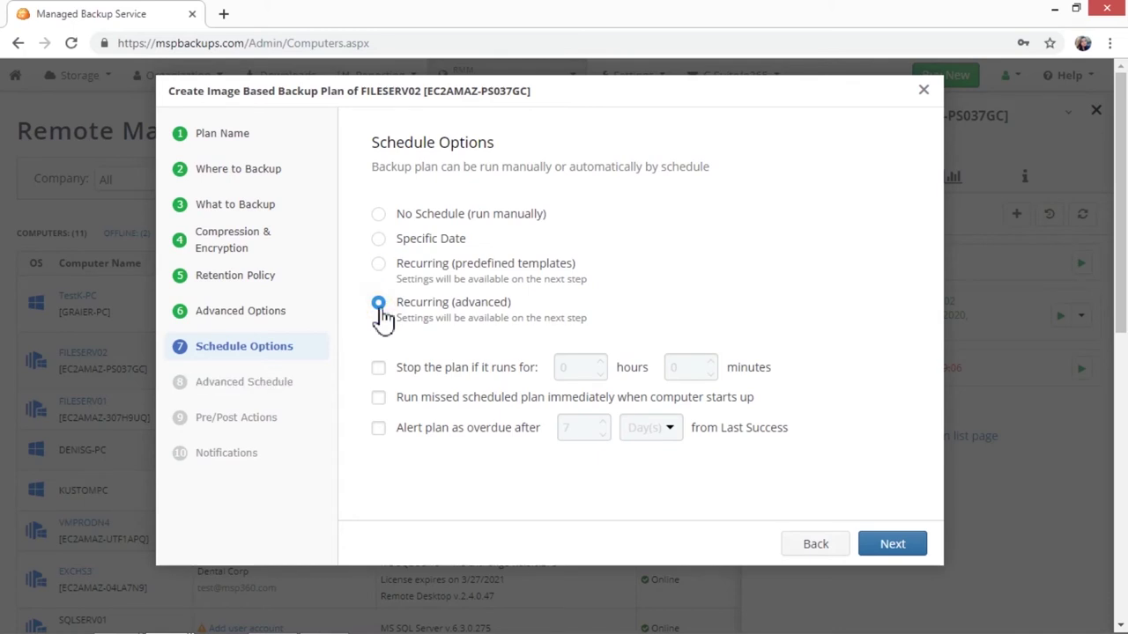
left_click(387, 343)
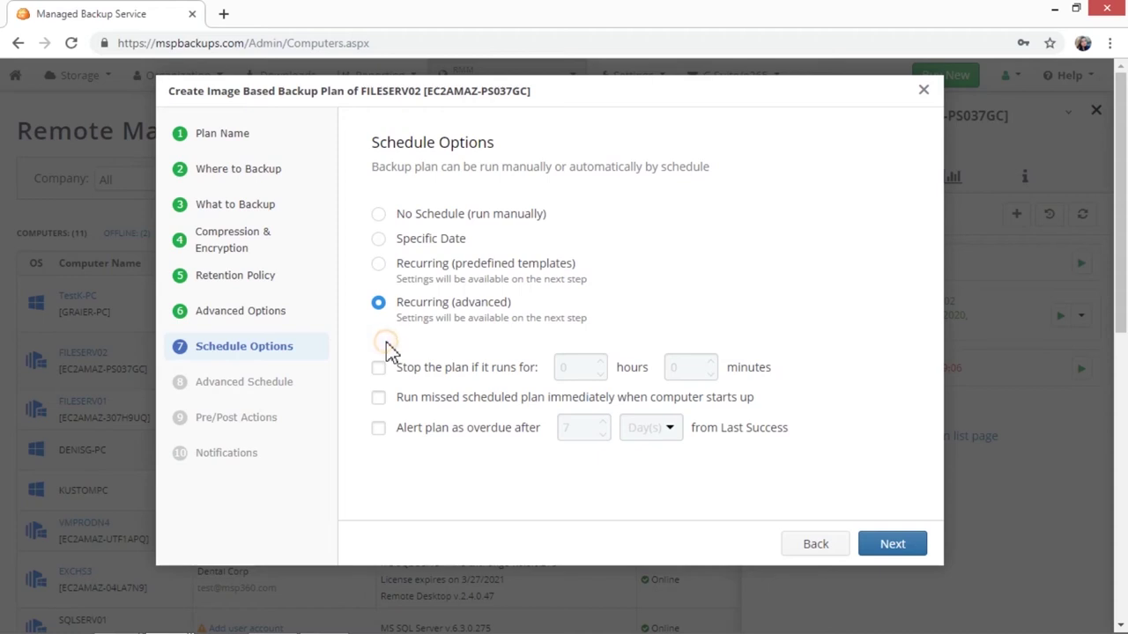
Step: Try the options for stopping long runs, running missed plans at startup and alerting on overdue plans, clearing each one again
left_click(377, 370)
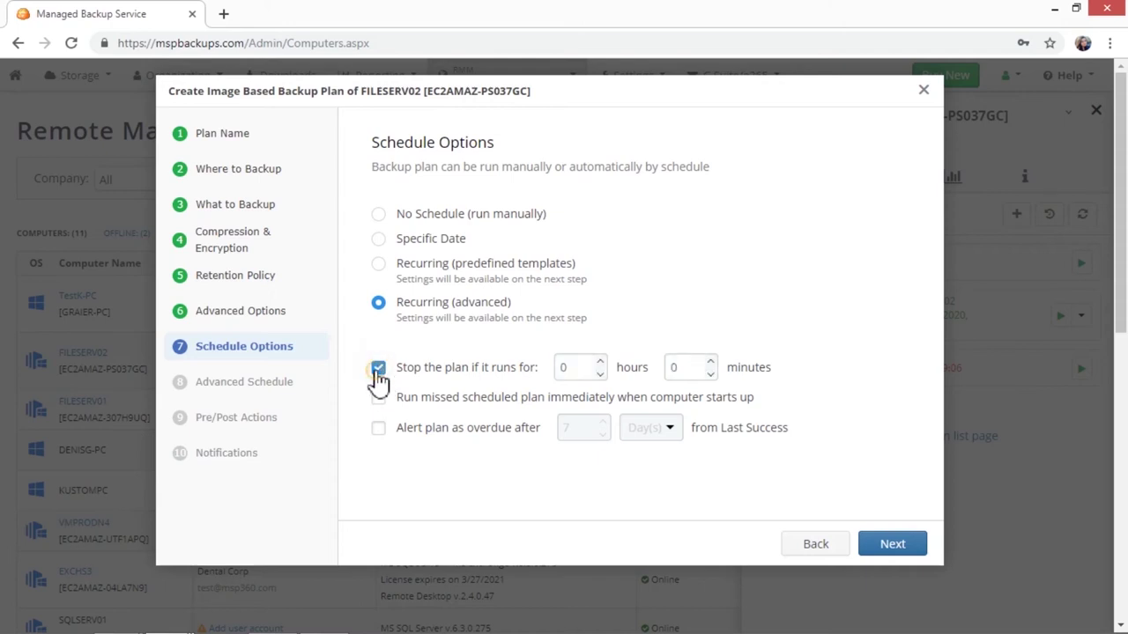
left_click(378, 370)
left_click(378, 399)
left_click(377, 401)
left_click(378, 432)
left_click(378, 429)
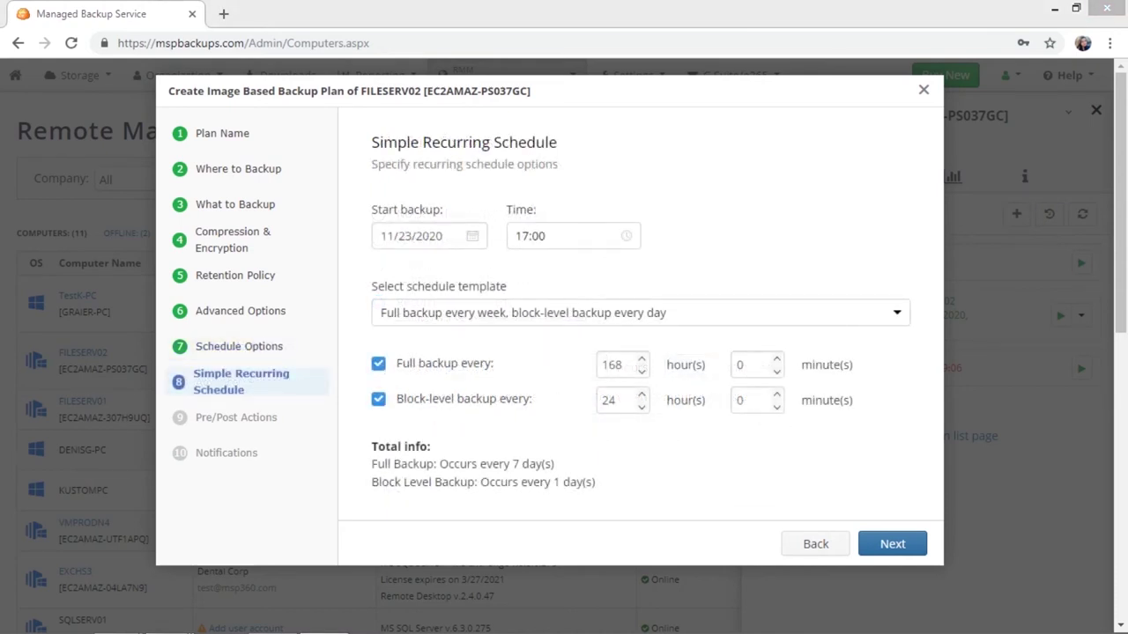
Step: Set the recurring schedule template to a full backup every day with a block-level backup every hour
left_click(483, 317)
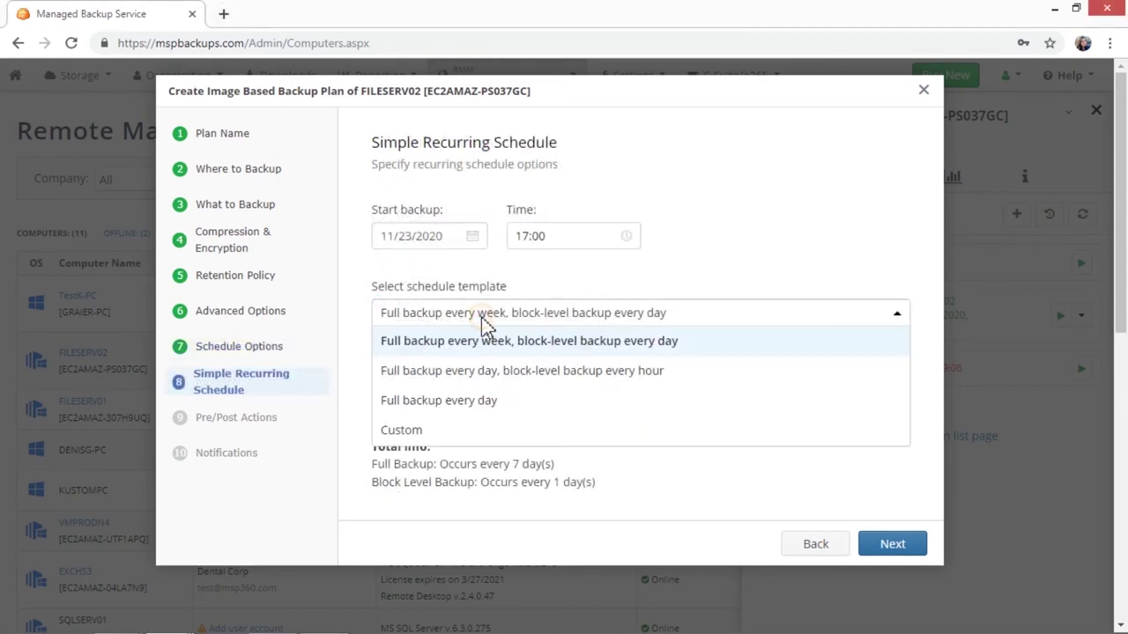
left_click(470, 375)
left_click(378, 364)
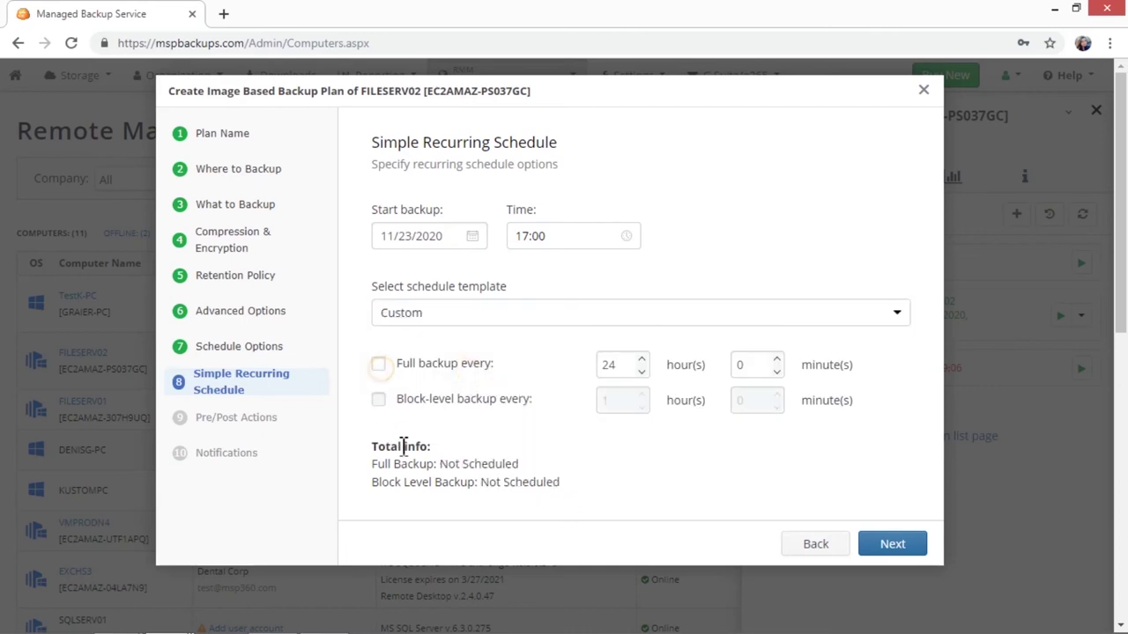
left_click(378, 363)
left_click(398, 317)
left_click(403, 376)
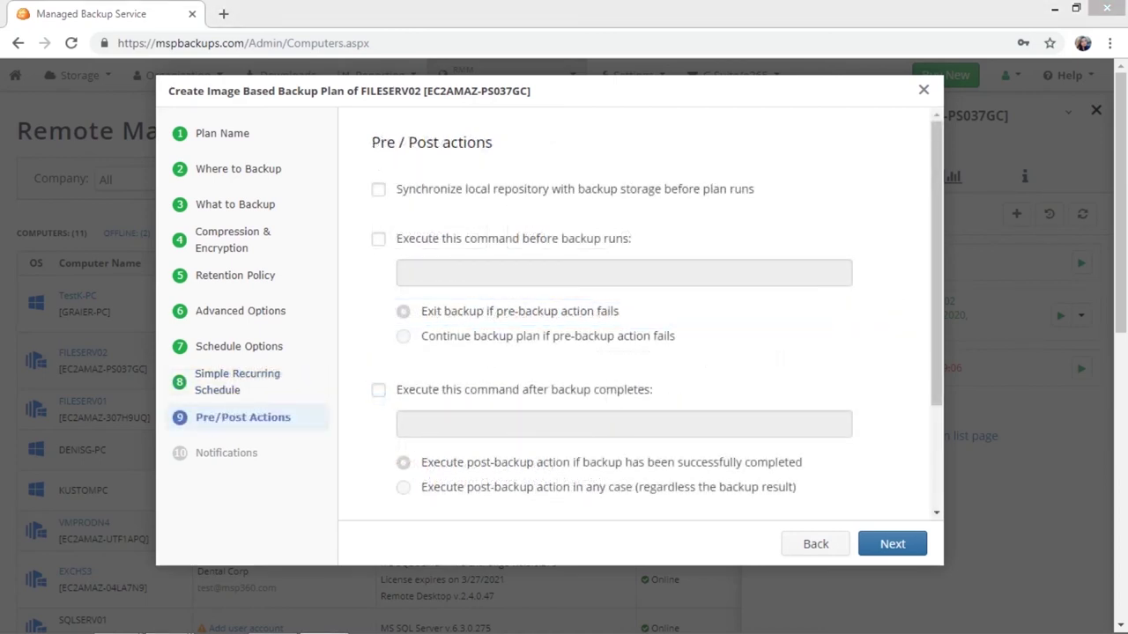
Step: Try the repository synchronization, pre-backup command and post-backup command options, clearing each one again
left_click(377, 193)
left_click(378, 193)
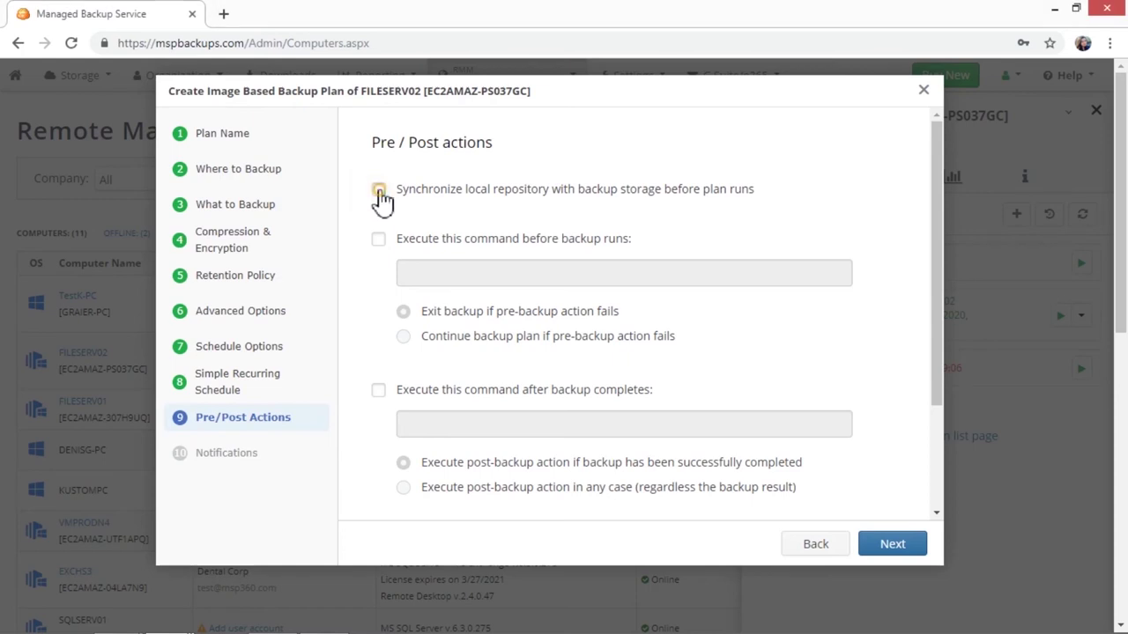
left_click(385, 258)
left_click(385, 251)
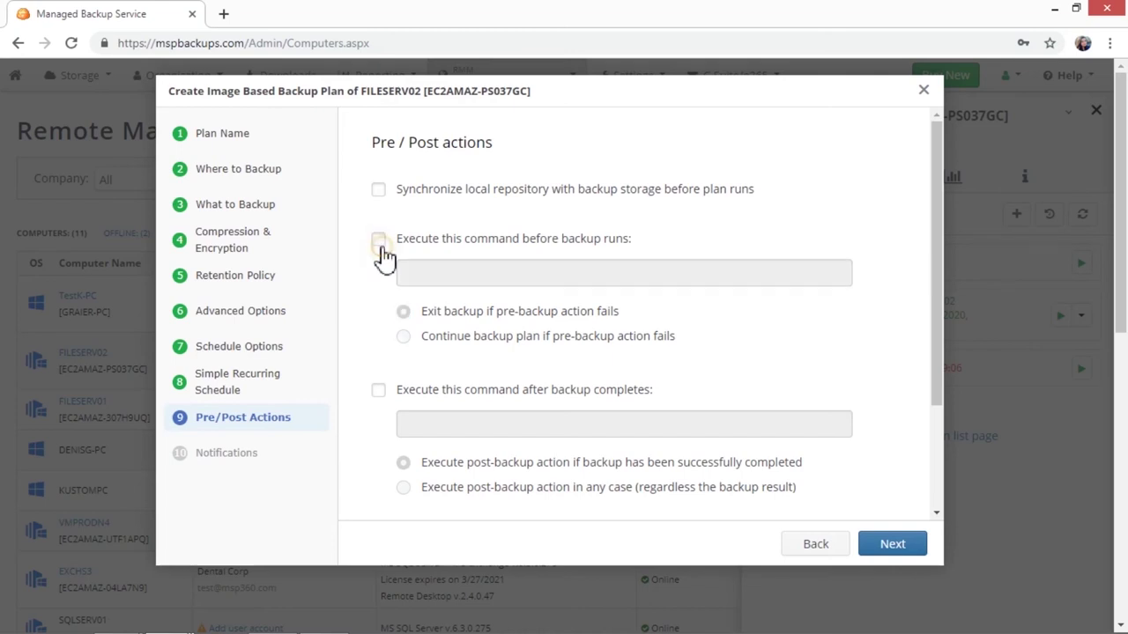
left_click(379, 402)
left_click(378, 400)
Step: Make the File level fileserv plan execute after the backup completes, and proceed to the notification settings
scroll(379, 403, "down", 2)
left_click(381, 410)
left_click(380, 407)
left_click(386, 405)
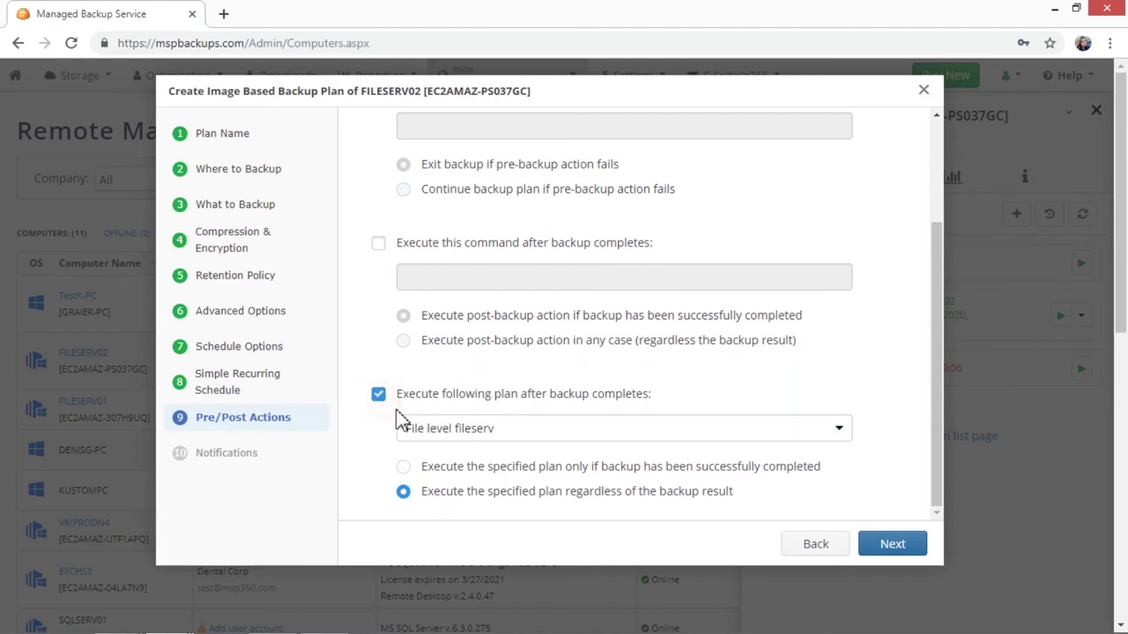
left_click(411, 428)
left_click(368, 457)
left_click(892, 546)
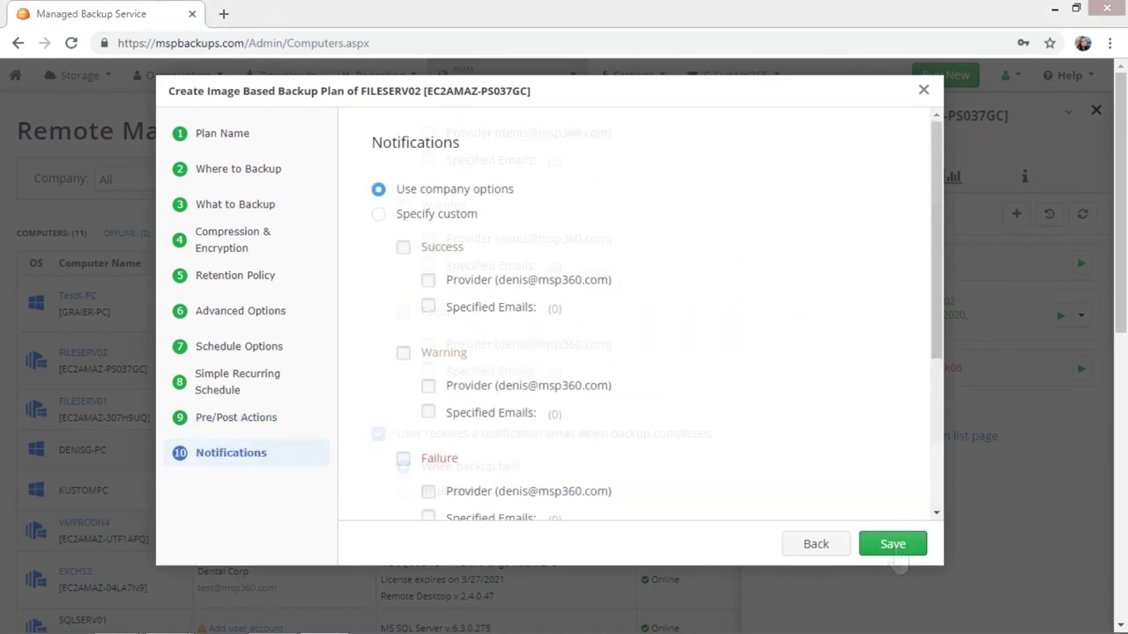
Step: Switch to custom notifications and configure the Success notification for the provider
left_click(378, 214)
left_click(404, 248)
left_click(428, 282)
scroll(428, 347, "down", 3)
scroll(416, 198, "up", 1)
Step: Enable the Warning notification for the provider and open its specified email recipients, closing the list without adding any
left_click(402, 186)
scroll(407, 301, "up", 2)
scroll(411, 305, "down", 3)
scroll(428, 264, "up", 1)
left_click(429, 248)
left_click(557, 252)
left_click(745, 208)
Step: Set user emails for failed backups and Windows Event Log entries in all cases, and save the backup plan
scroll(396, 367, "down", 2)
left_click(402, 366)
scroll(405, 396, "down", 1)
left_click(379, 436)
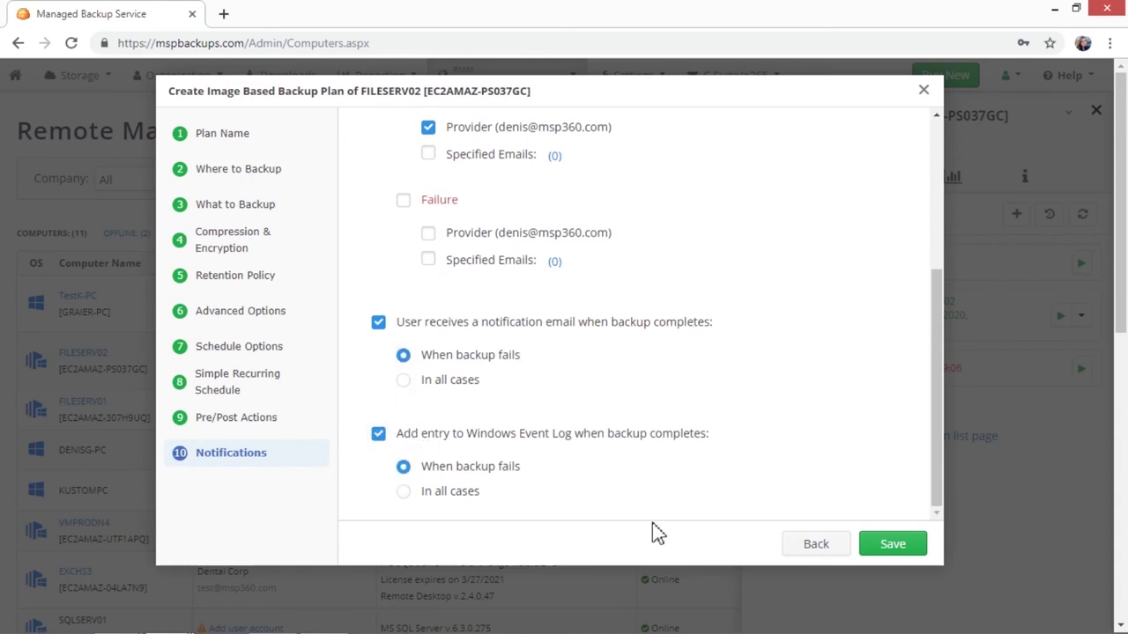
left_click(403, 491)
left_click(885, 550)
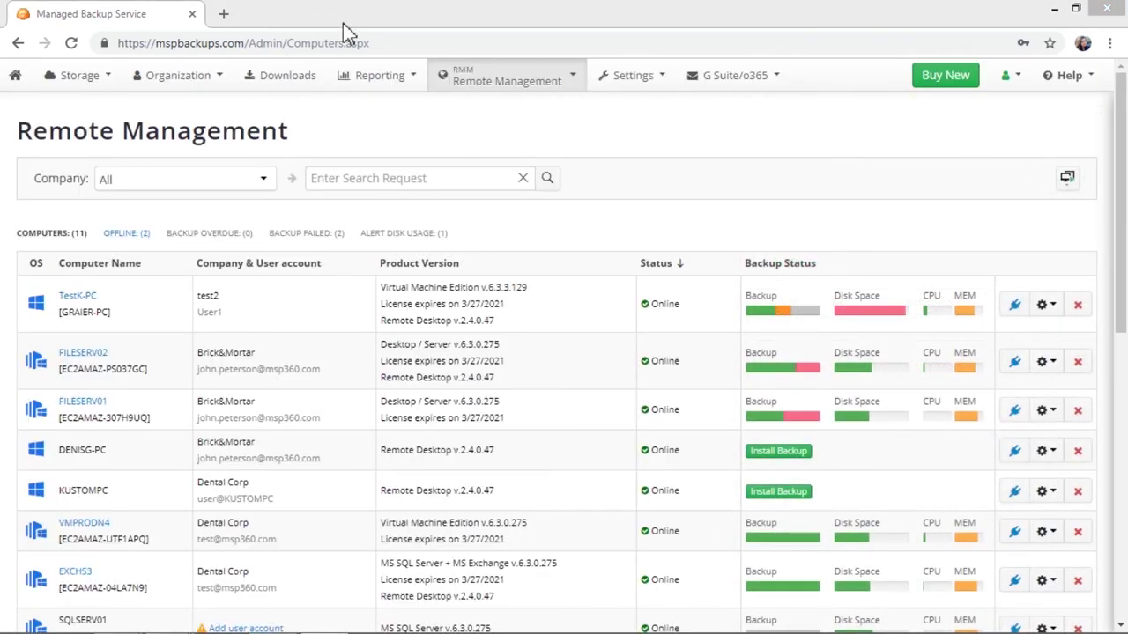
Step: Return to Remote Management and create a saved disk image restore plan for FILESERV02 named Restore plan 1
left_click(461, 81)
left_click(470, 132)
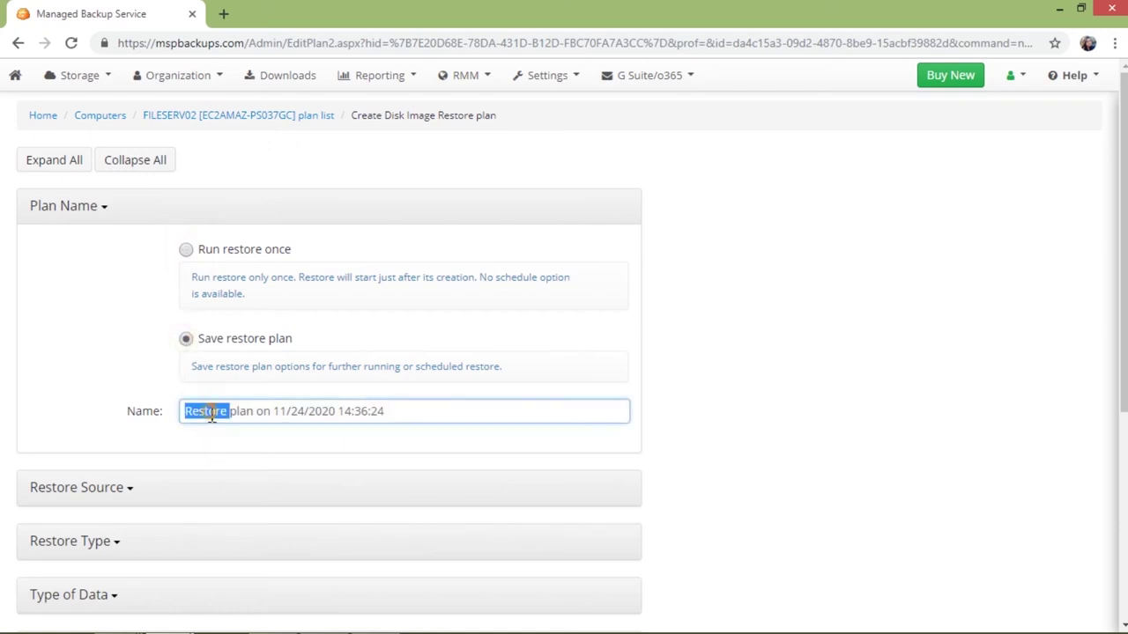
type("Restore plan 1")
left_click(654, 448)
Step: Set the restore source's cloud storage to S3 Backup Tests
scroll(655, 448, "down", 3)
left_click(221, 247)
left_click(221, 342)
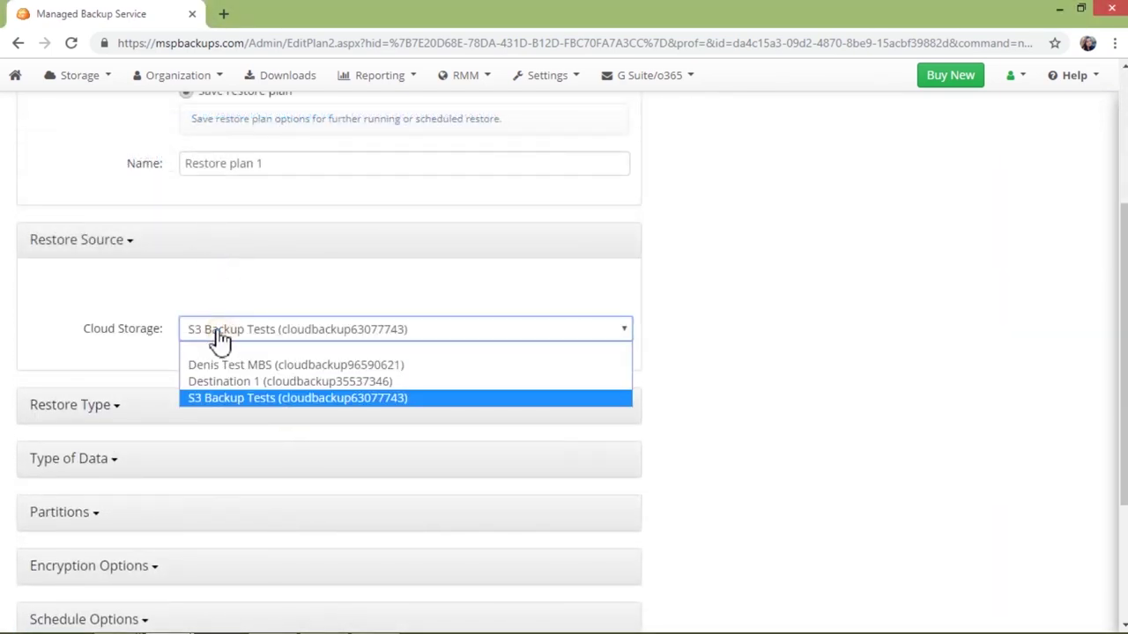
left_click(202, 399)
Step: Expand the restore type settings and choose a restore type for the plan
left_click(108, 407)
scroll(106, 386, "down", 2)
left_click(186, 387)
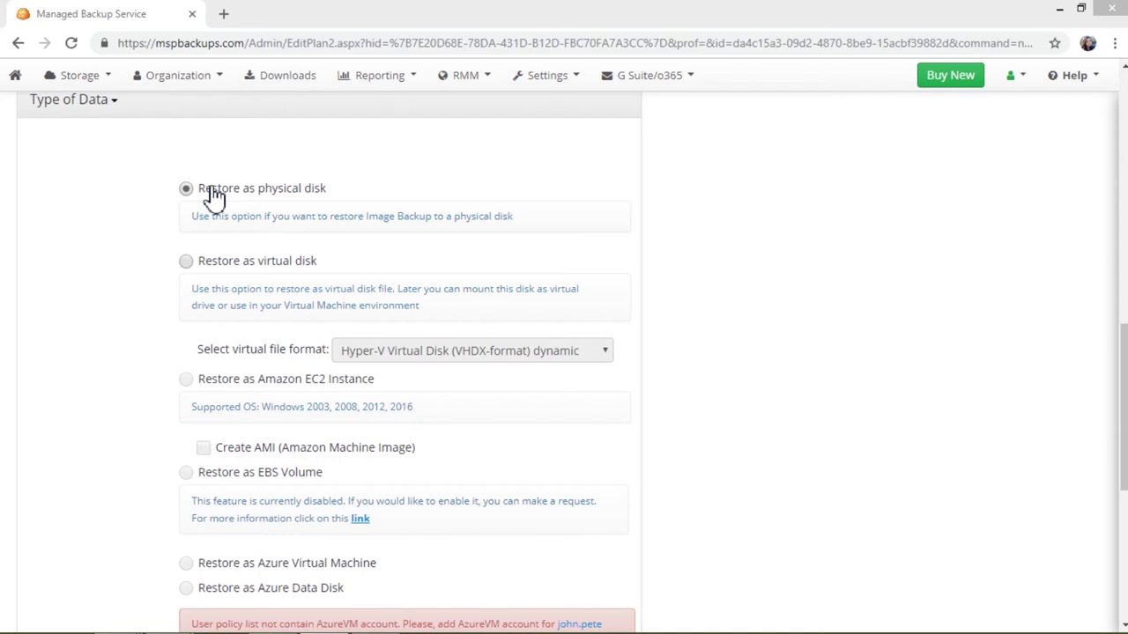
Step: Choose restoring as a virtual disk and review the partition selection, file exclusion and advanced disk options
left_click(199, 262)
scroll(255, 489, "down", 1)
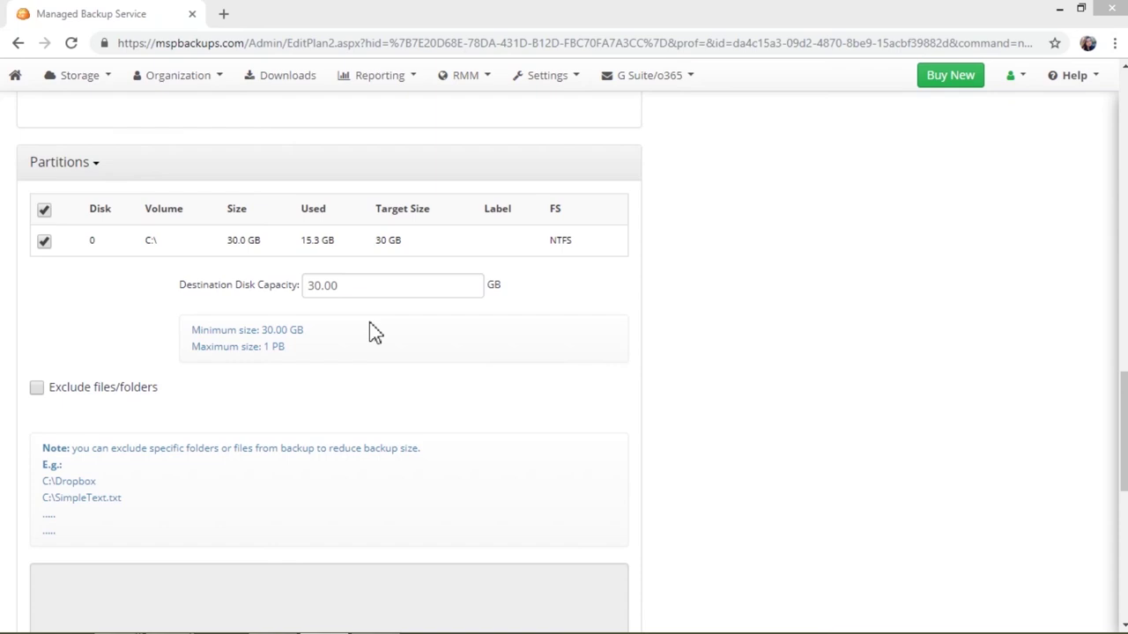
scroll(76, 279, "down", 1)
scroll(76, 278, "up", 1)
scroll(43, 377, "down", 3)
scroll(74, 468, "down", 2)
scroll(77, 464, "up", 1)
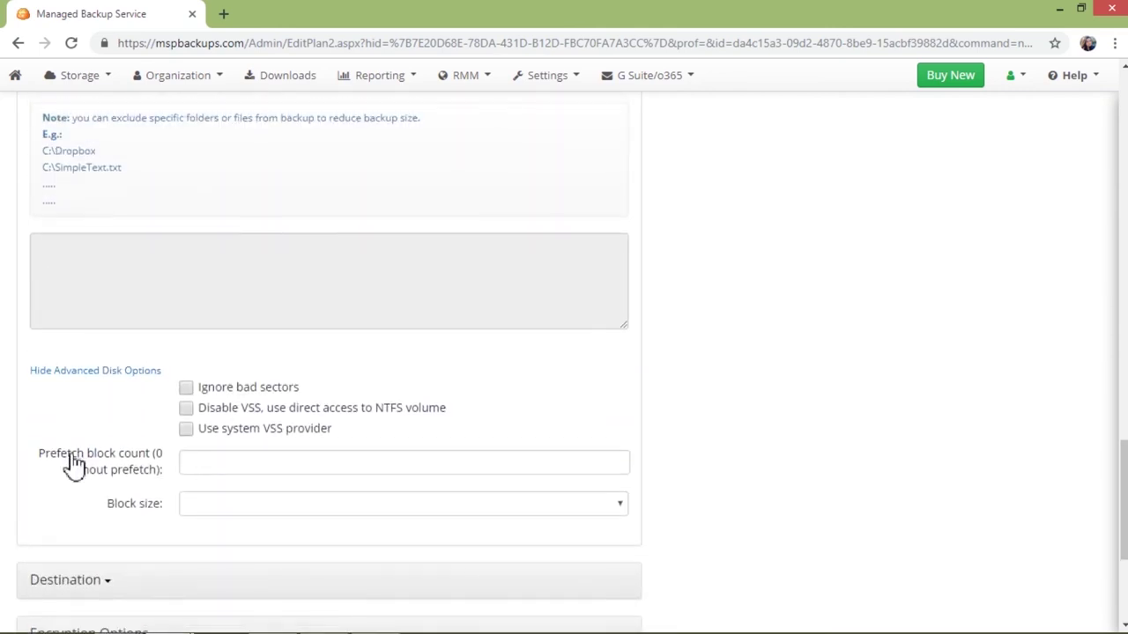
Step: Turn off decryption of encrypted files with a password in the restore plan's encryption options
scroll(390, 461, "down", 5)
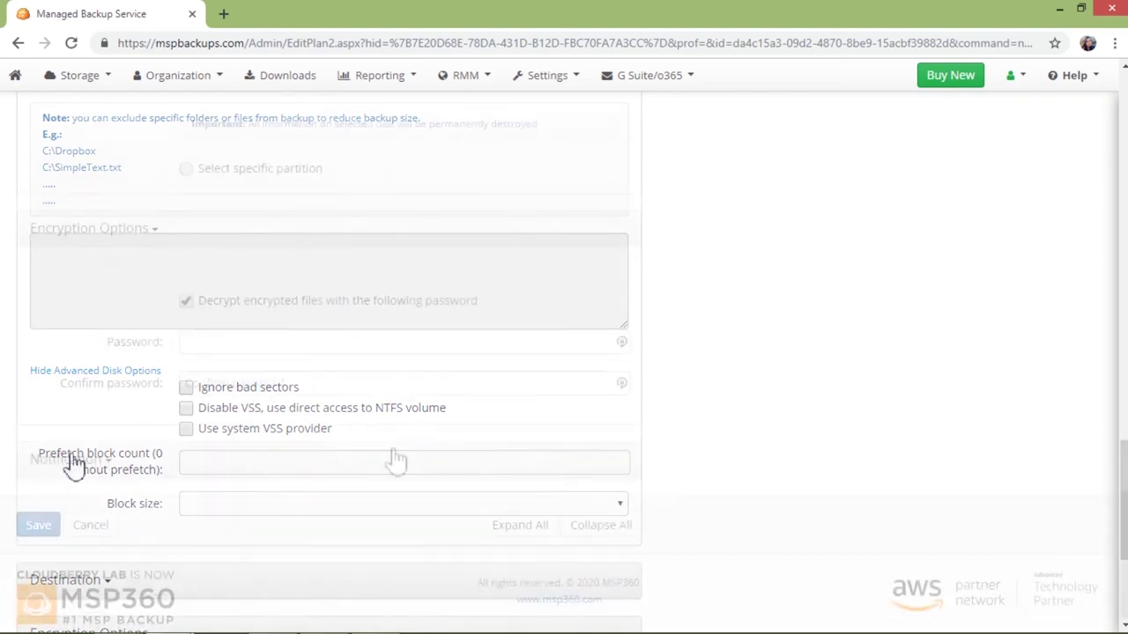
left_click(186, 302)
left_click(186, 301)
left_click(202, 349)
left_click(217, 382)
left_click(186, 301)
Step: Expand the restore plan's notification settings and select the company options
left_click(103, 471)
scroll(106, 382, "down", 3)
left_click(185, 256)
Step: Try custom success notifications to the provider and to specified emails, and return to the company options
left_click(187, 278)
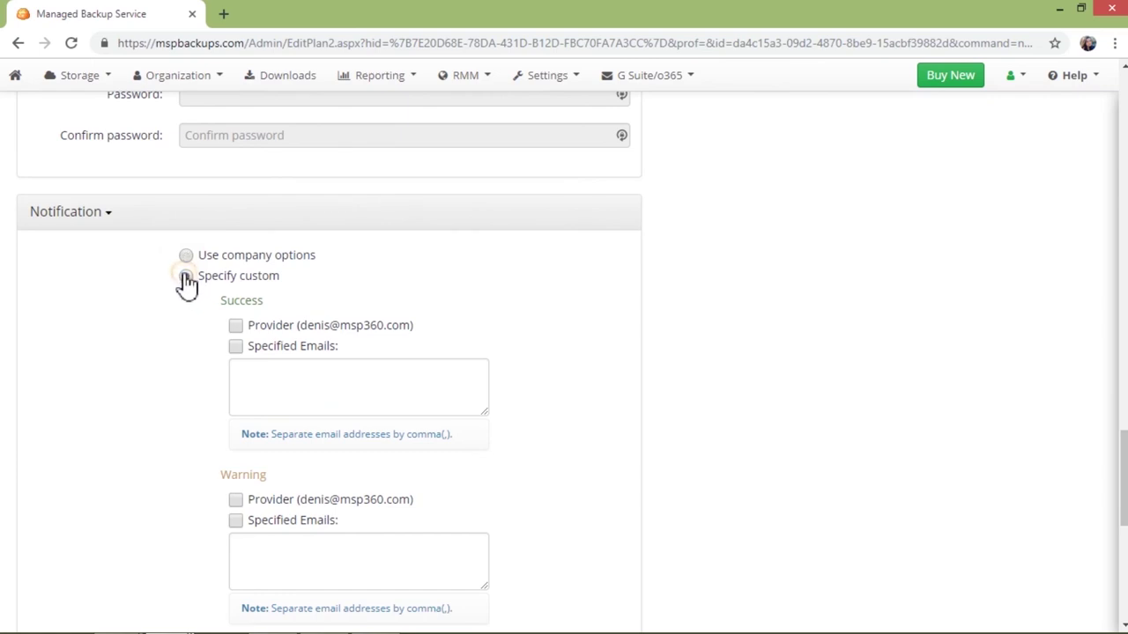
scroll(156, 319, "down", 1)
scroll(156, 319, "down", 1)
left_click(236, 181)
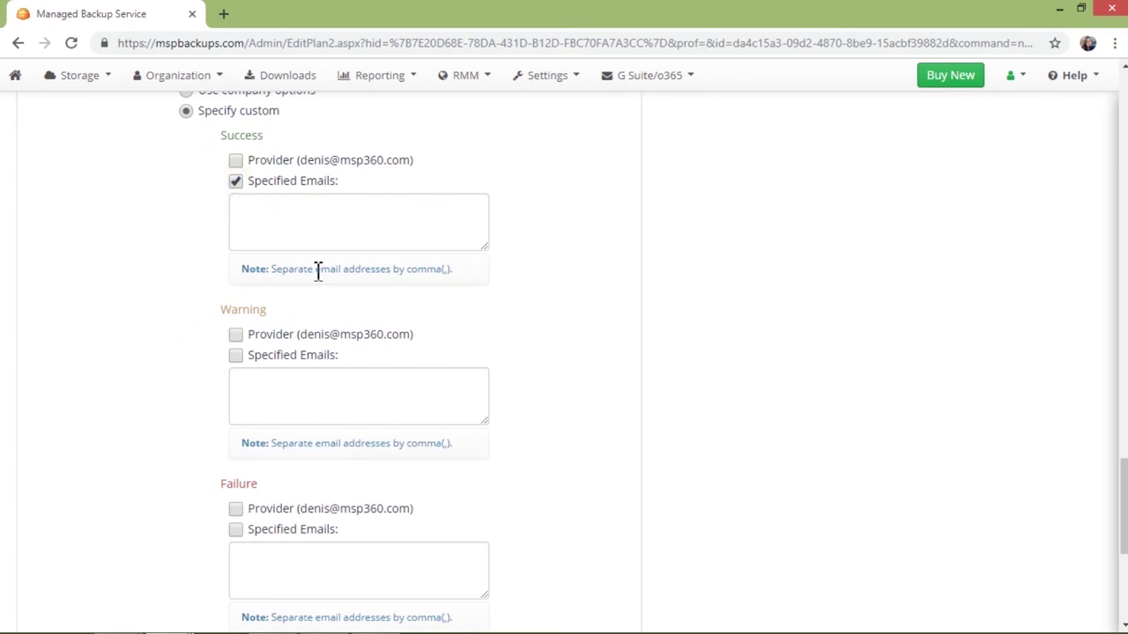
left_click(235, 182)
left_click(235, 161)
left_click(235, 182)
left_click(234, 182)
left_click(235, 163)
scroll(176, 350, "down", 2)
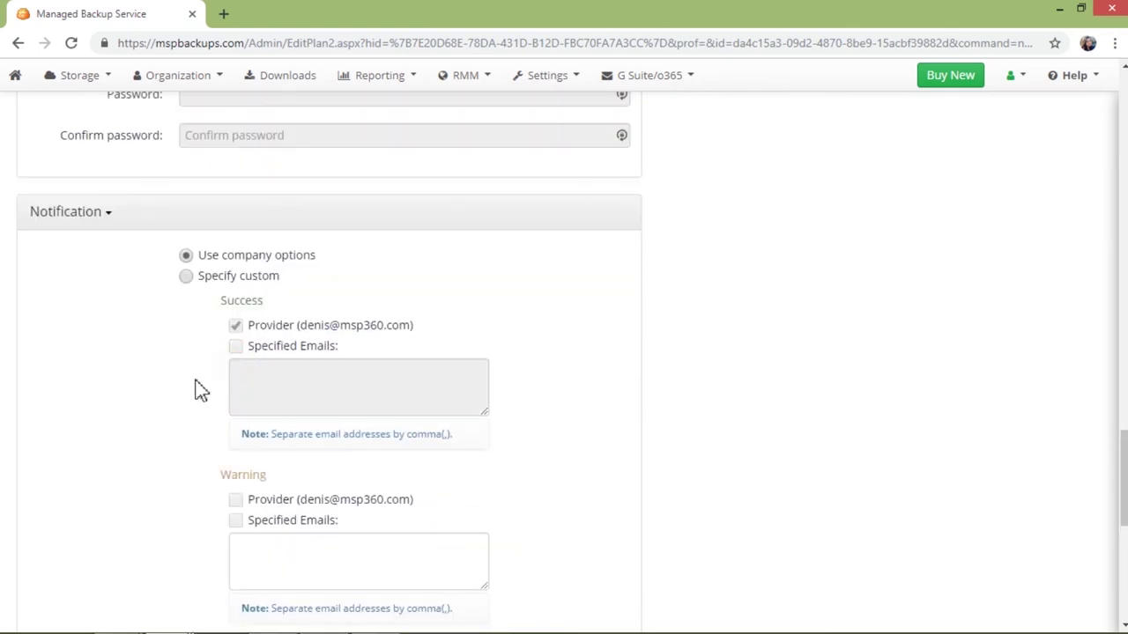
Step: Review the user notification email and Windows Event Log entry options
scroll(164, 383, "down", 6)
scroll(161, 384, "up", 1)
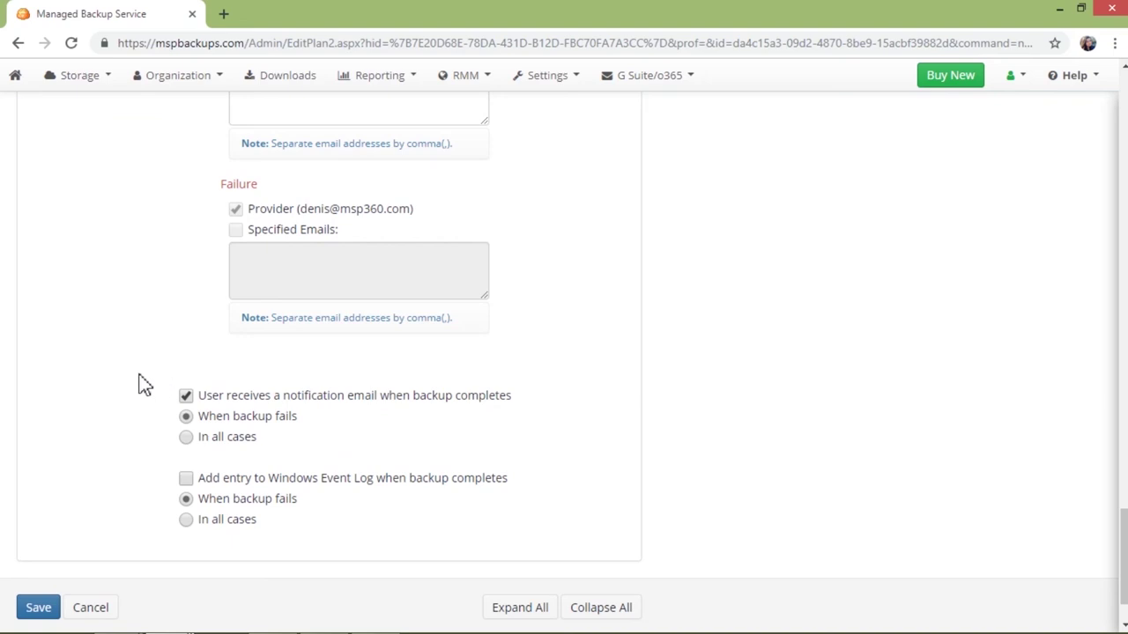